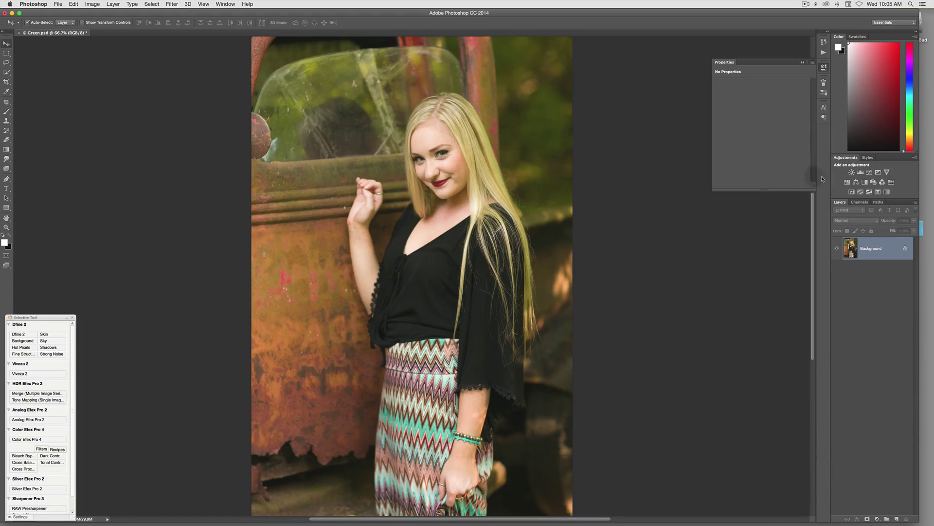
Add a Hue/Saturation adjustment layer above the Background and target its Greens color range
click(847, 183)
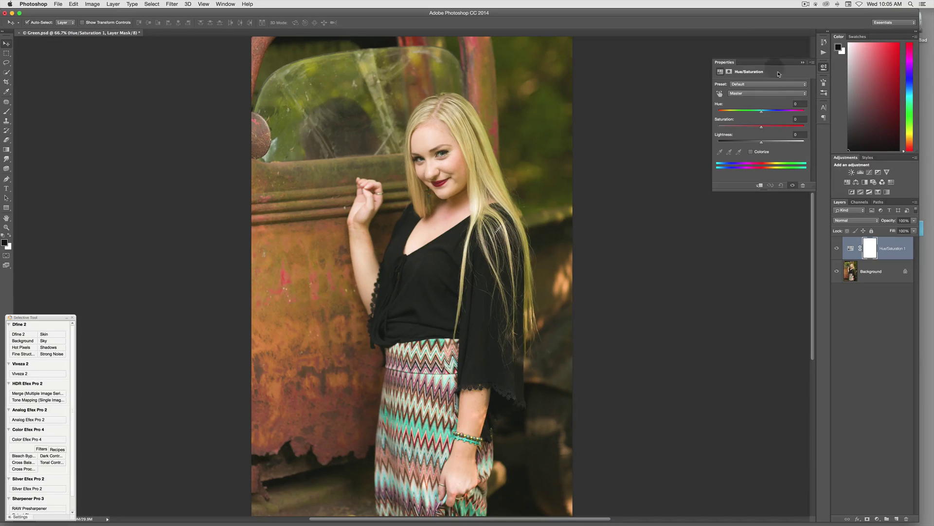
click(759, 93)
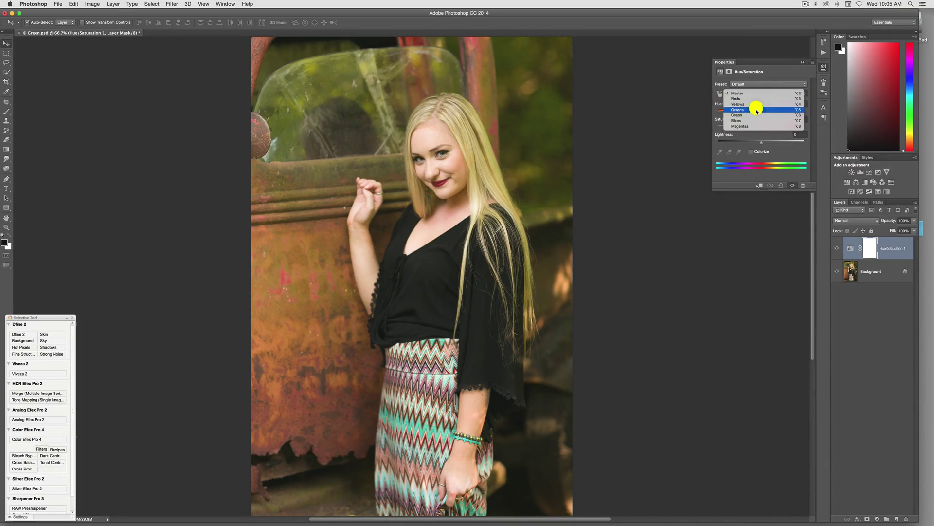
key(alt+5)
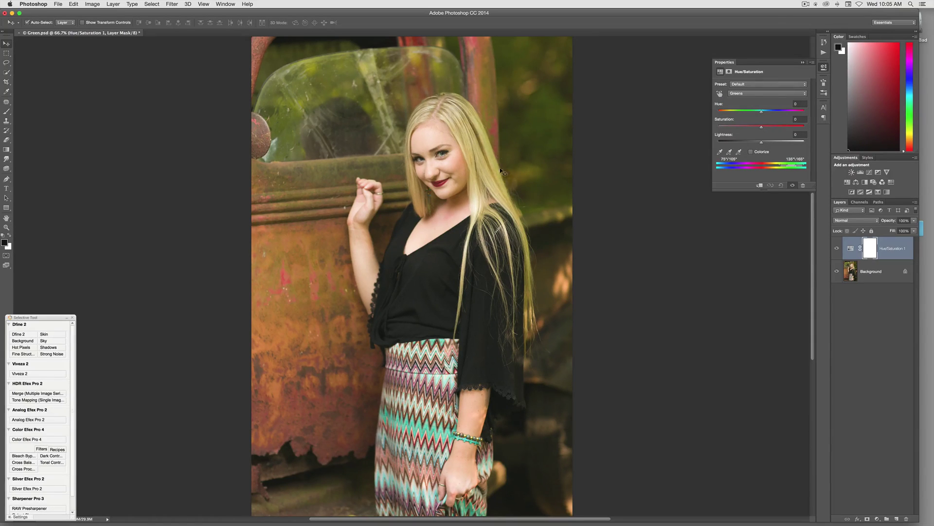
Sample the woman's greenish-blonde hair with the Hue/Saturation eyedropper and adjust the affected color range
click(719, 152)
click(721, 154)
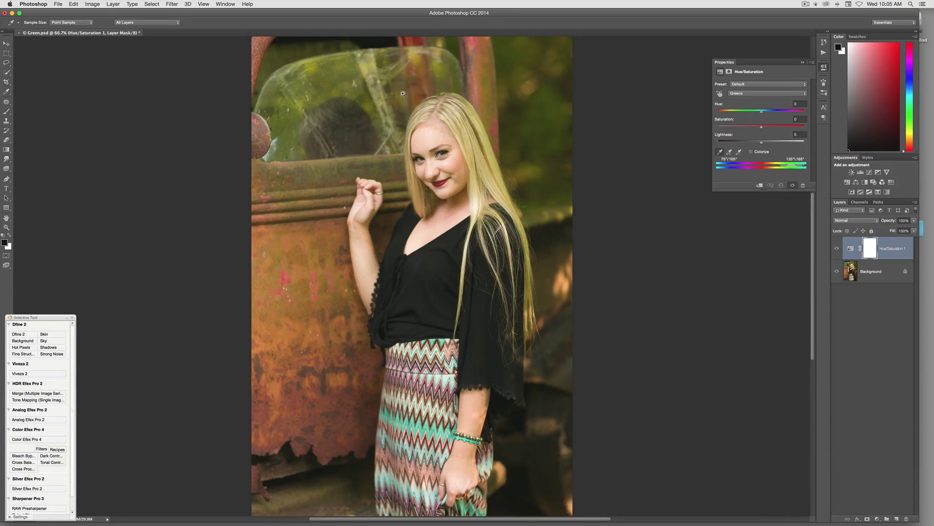
key(super+plus)
key(super+plus)
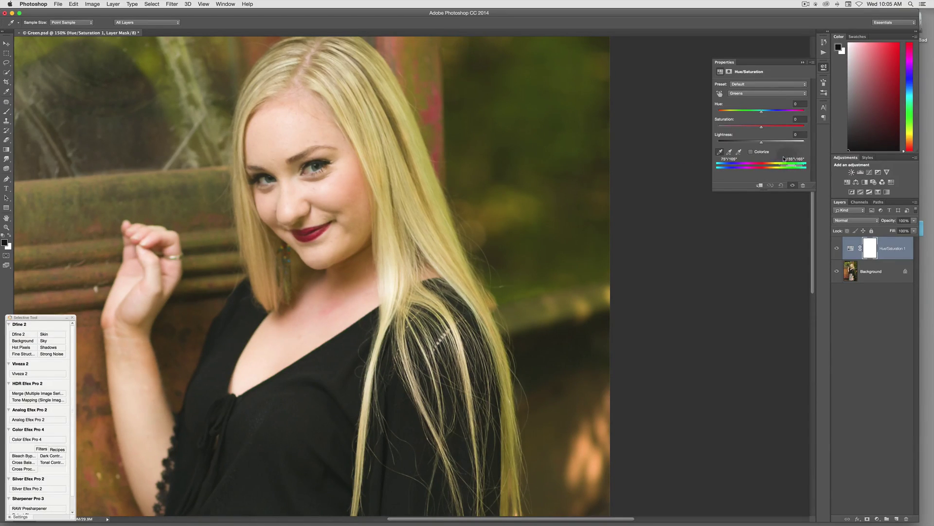
click(654, 201)
click(418, 156)
mouse_move(763, 168)
mouse_down()
mouse_move(789, 163)
mouse_move(775, 169)
mouse_up()
Neutralize the green cast in the hair by lowering the sampled range's hue to about -9 and saturation to about -15
scroll(437, 193, up, 2)
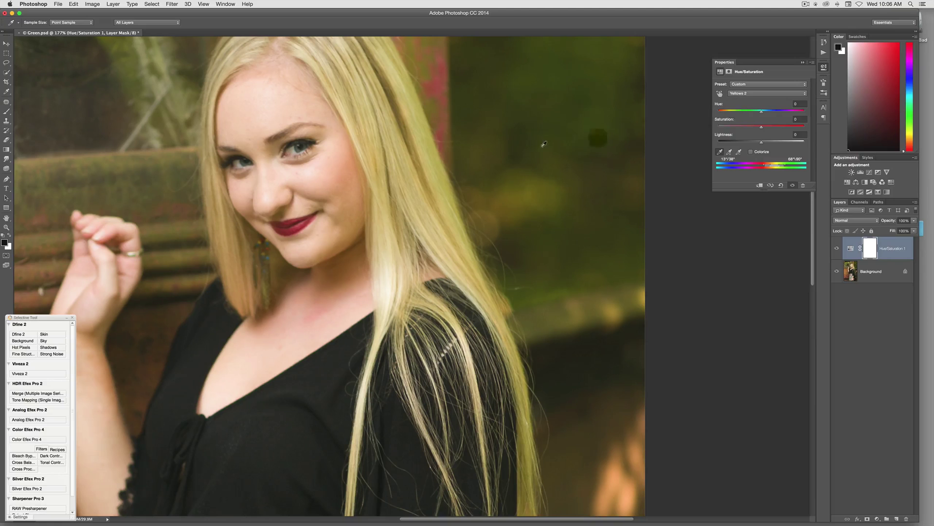
drag(395, 155, 483, 221)
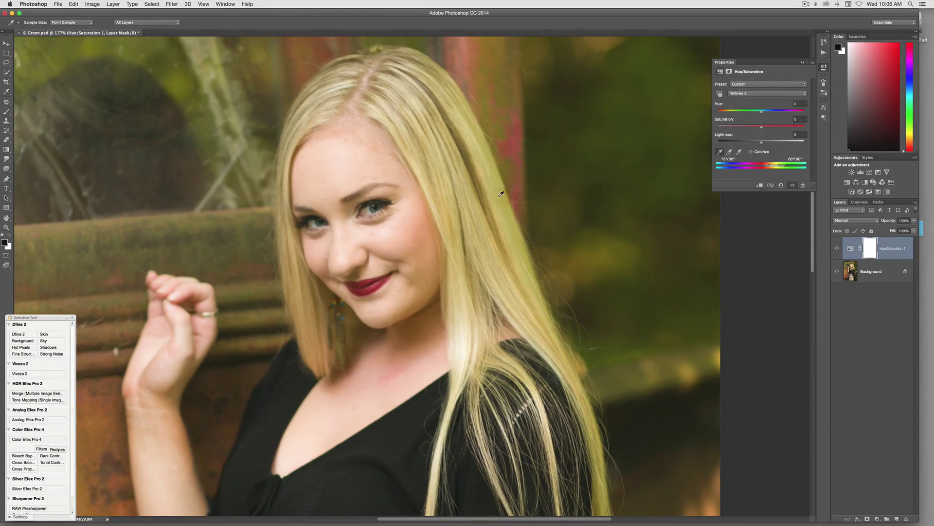
scroll(605, 344, up, 5)
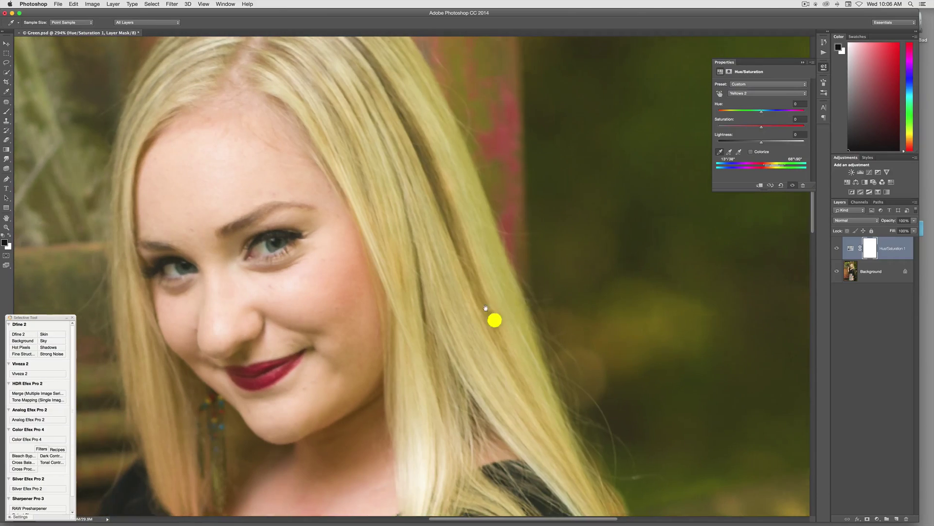
drag(504, 329, 474, 292)
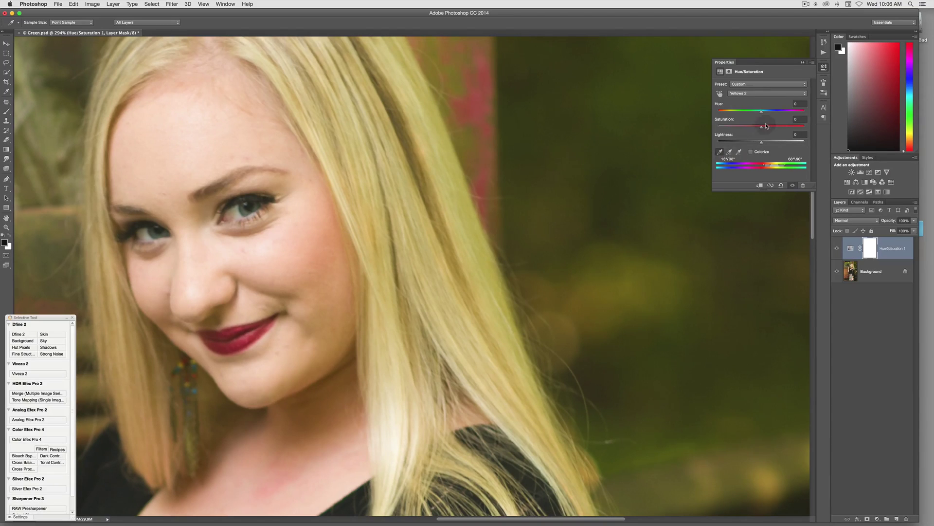
drag(761, 129, 760, 114)
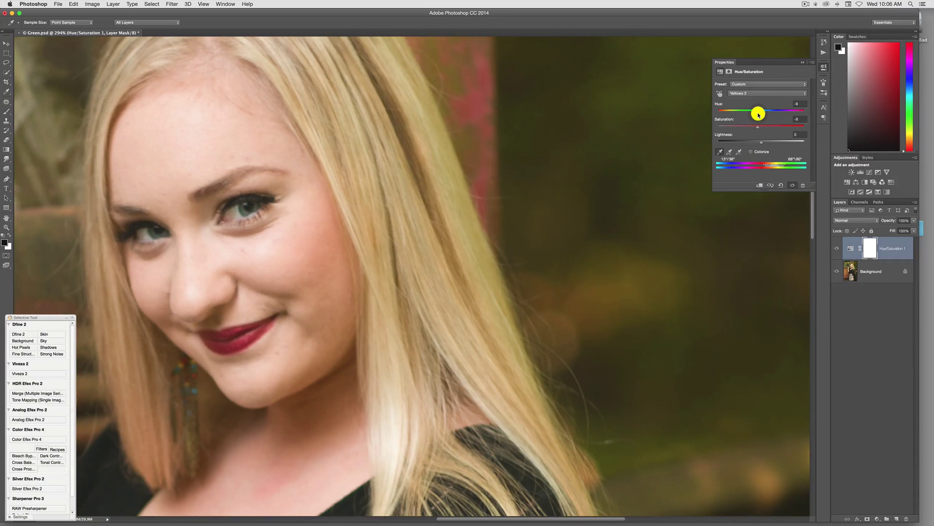
drag(758, 114, 757, 115)
drag(758, 128, 754, 128)
Compare the photo with and without the Hue/Saturation adjustment, checking the hair up close and the whole image
click(836, 248)
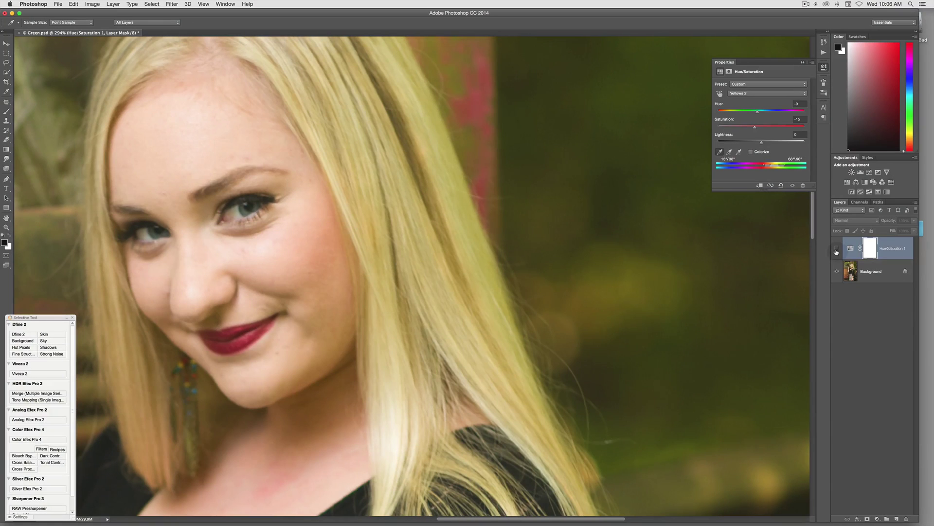
click(836, 248)
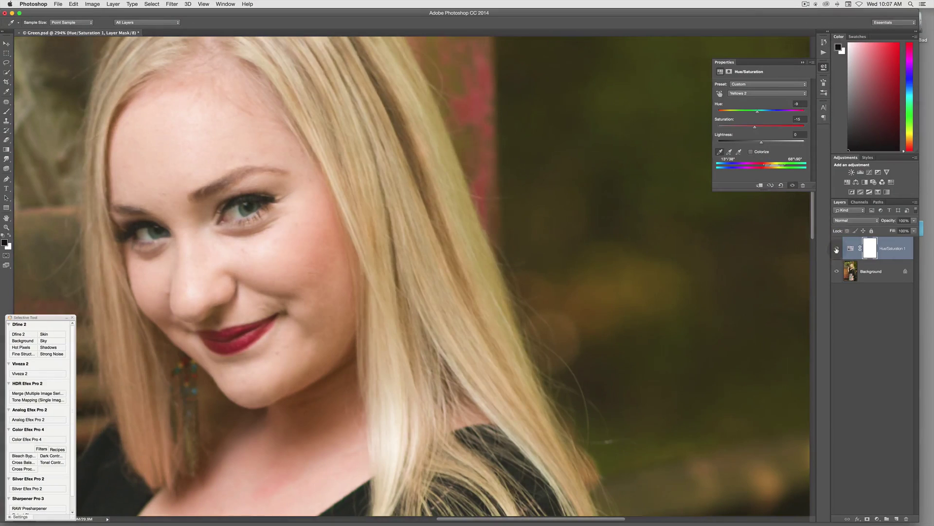
click(837, 249)
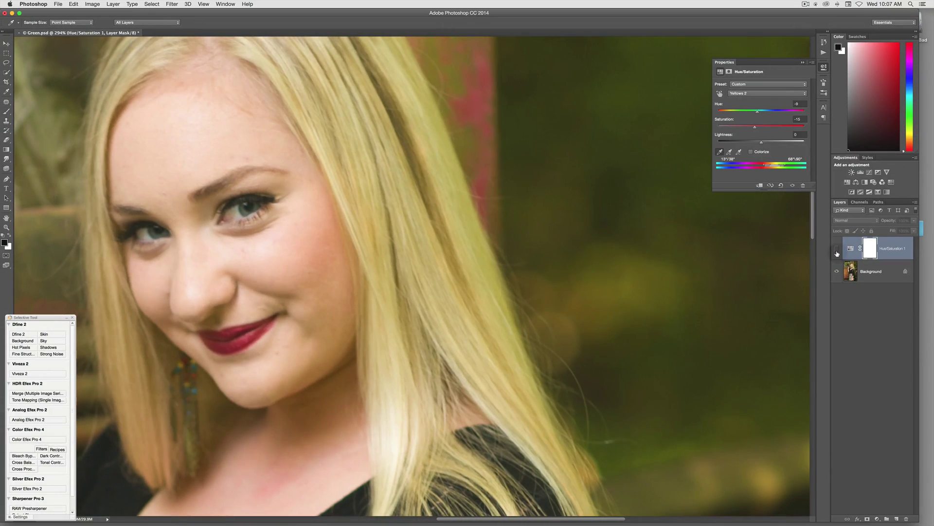
click(837, 249)
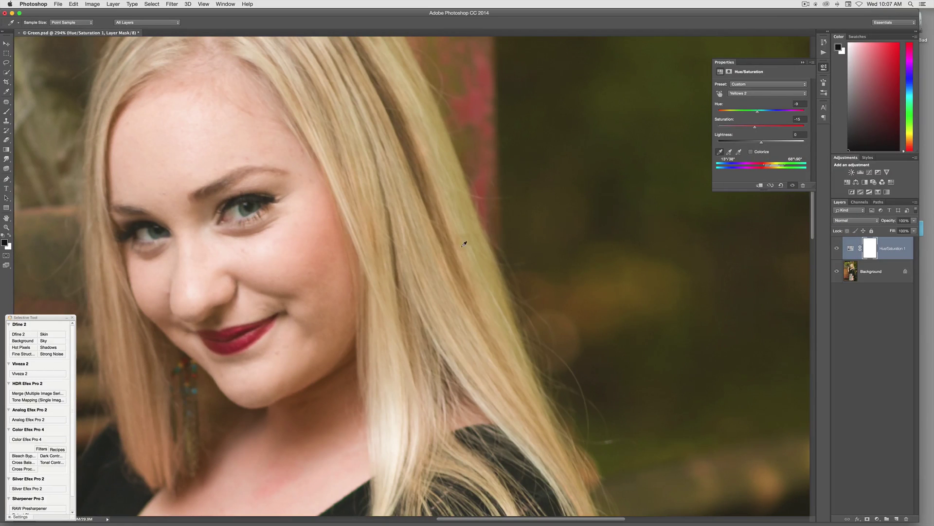
click(482, 235)
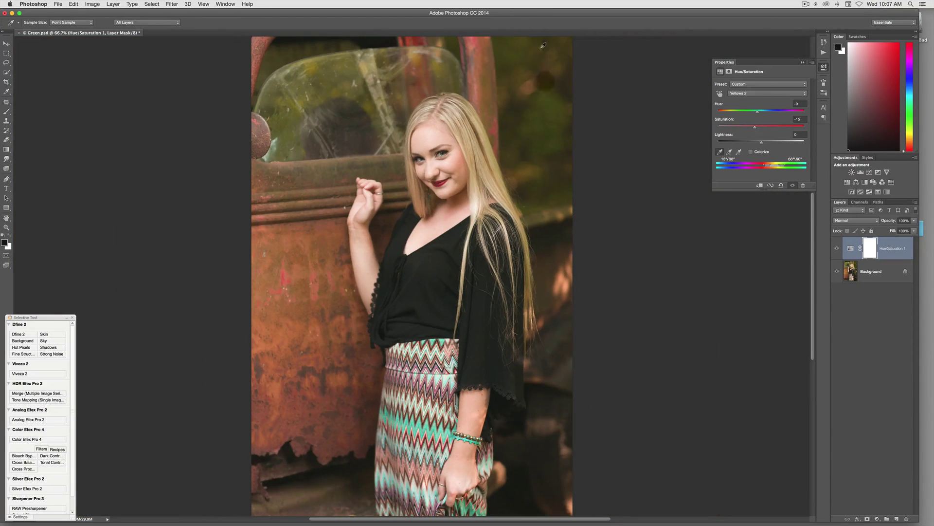
click(837, 249)
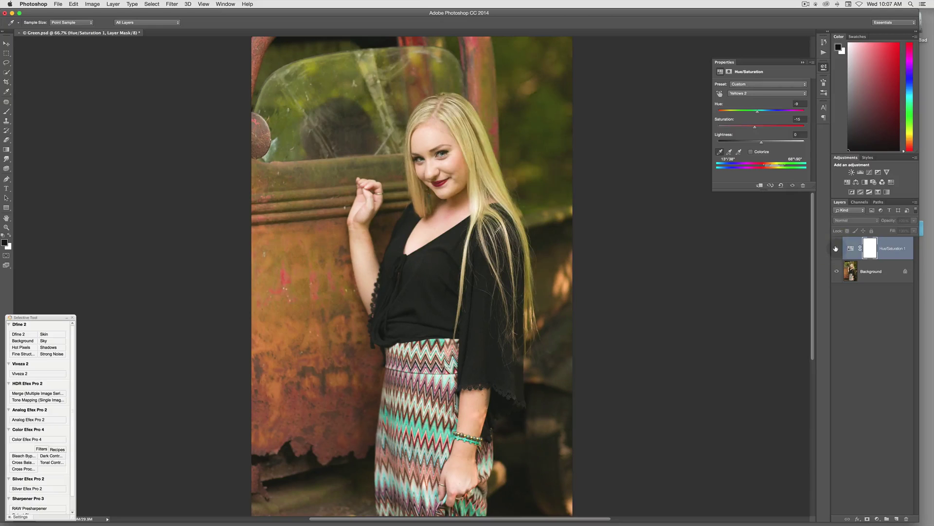
click(836, 248)
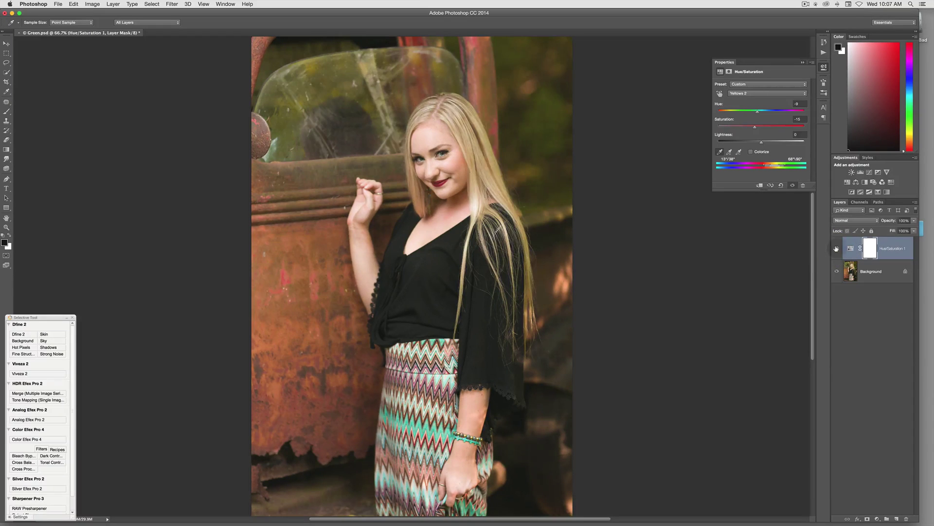
click(836, 249)
click(836, 248)
Fill the Hue/Saturation layer mask entirely with black to hide the adjustment, and clear the selection
key(v)
click(870, 249)
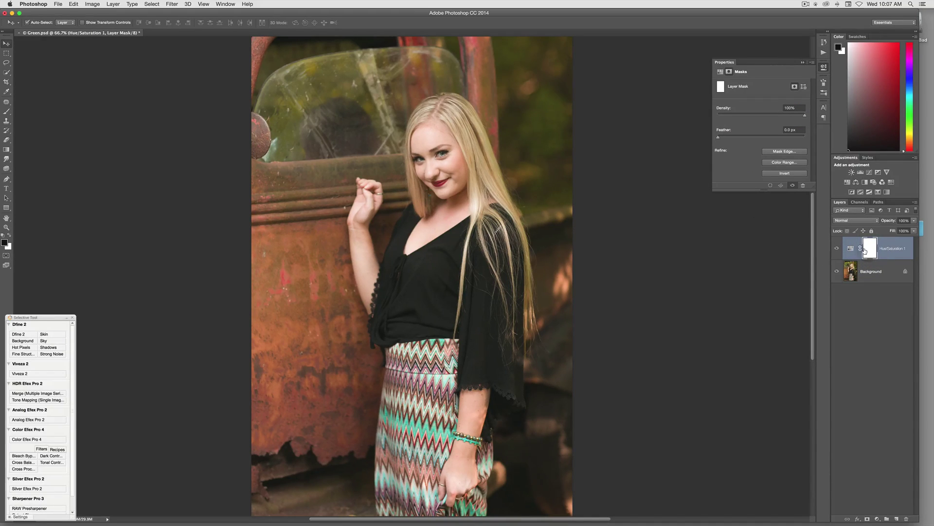
key(super+a)
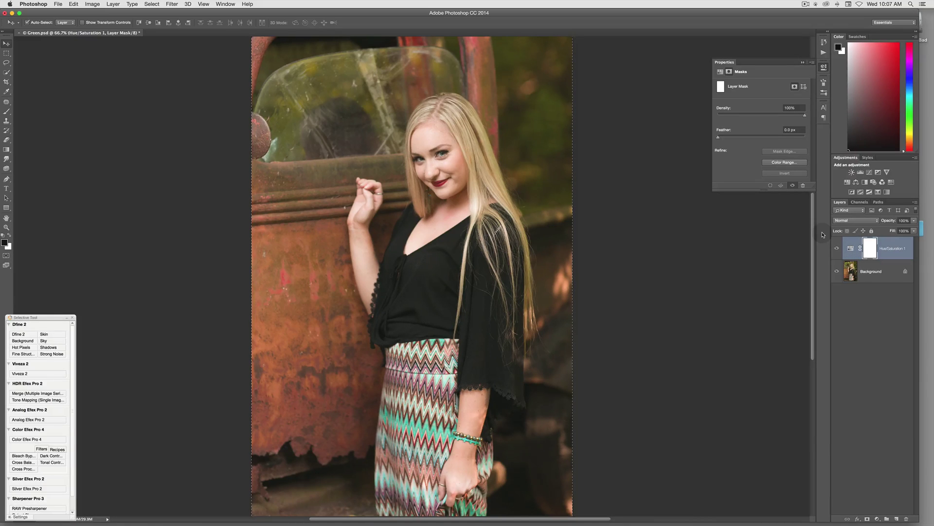
key(alt+BackSpace)
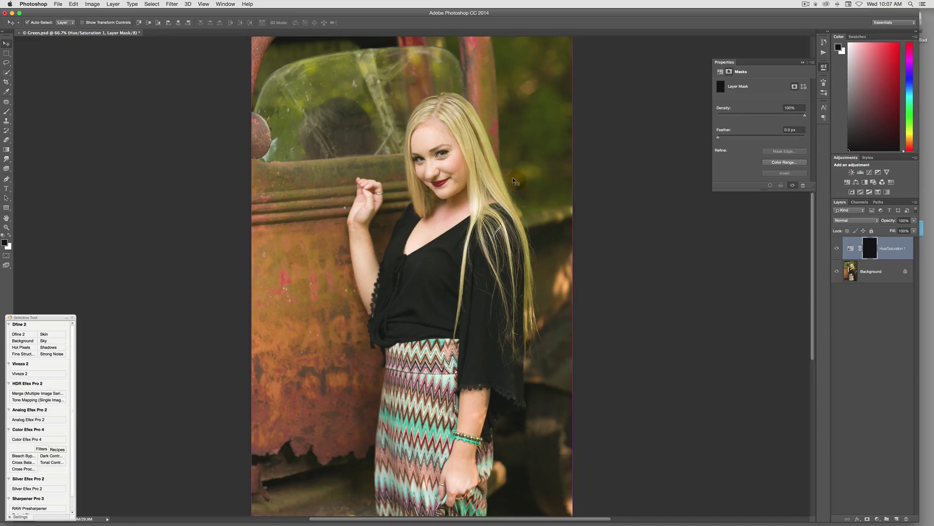
click(869, 253)
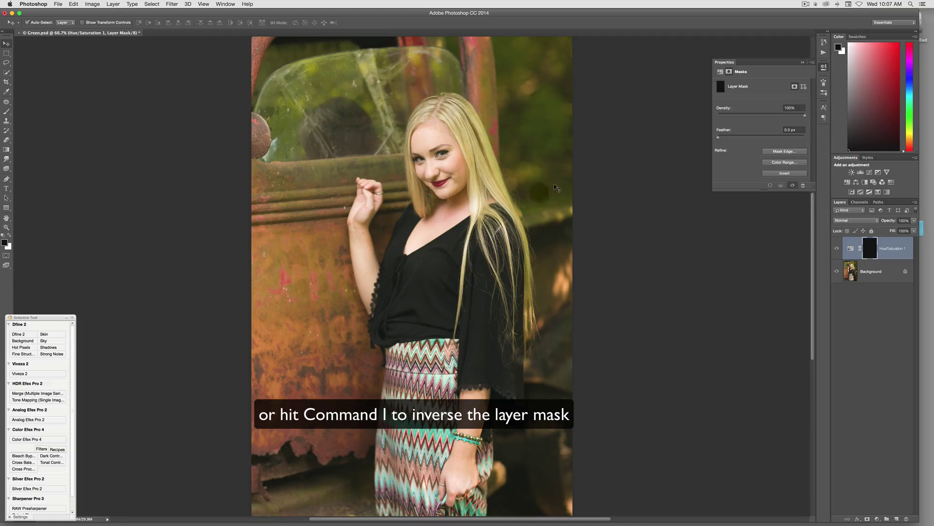
Prepare the Brush tool with 70% opacity, a size of about 571 px, and white as the foreground color
key(b)
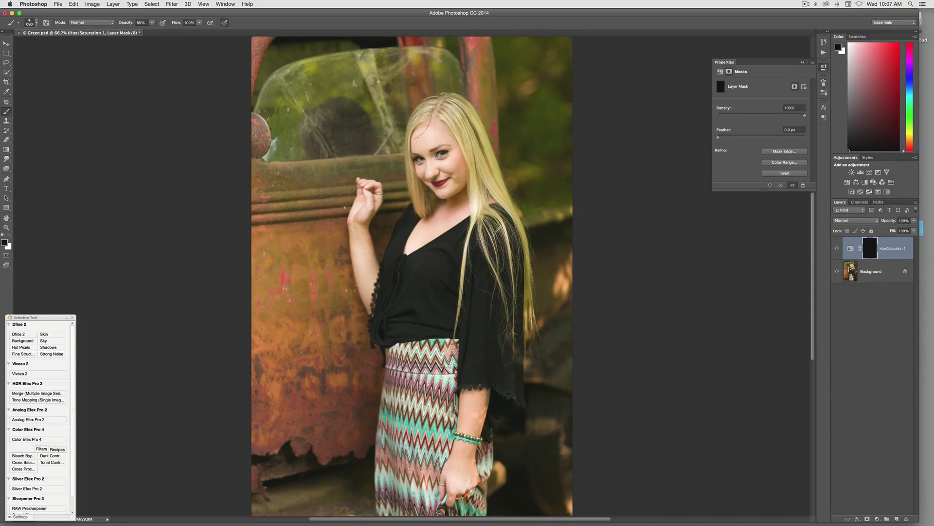
drag(125, 22, 137, 22)
key(7)
drag(457, 114, 444, 115)
click(472, 144)
drag(472, 144, 486, 177)
key(x)
key(x)
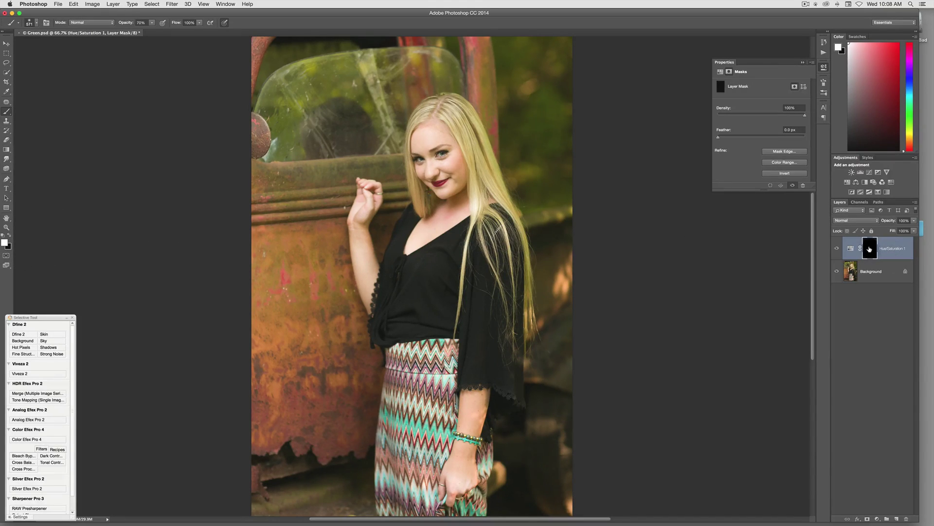
Paint white on the layer mask over the woman's hair to reveal the correction there, and compare before and after
drag(467, 114, 496, 195)
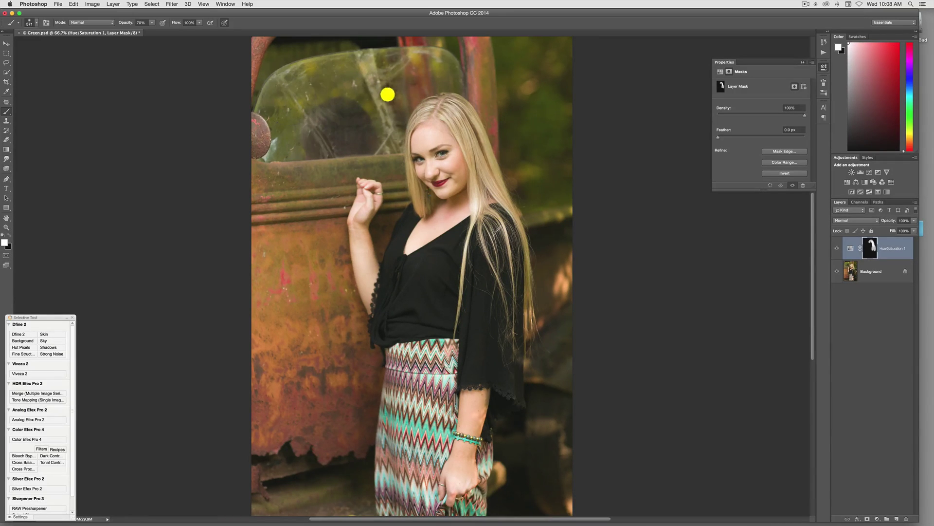
click(351, 181)
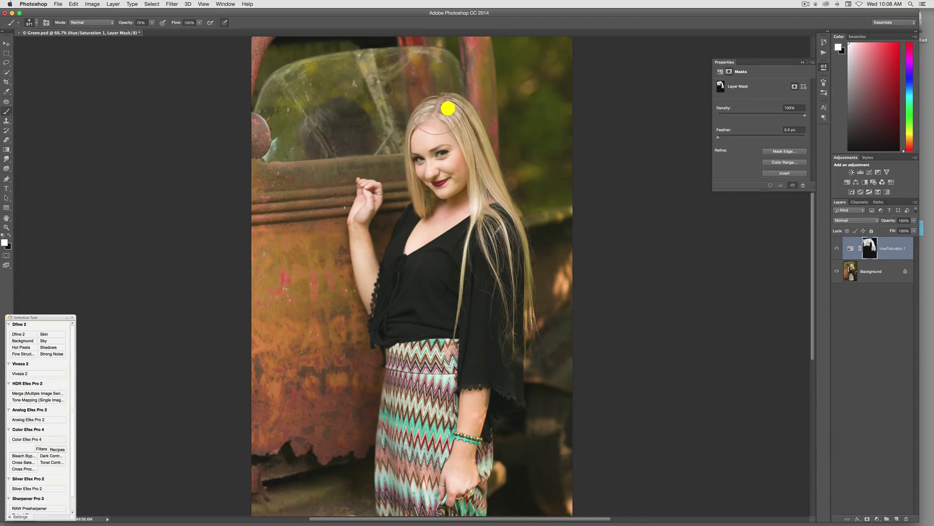
click(493, 254)
click(837, 250)
click(838, 249)
click(836, 248)
click(836, 249)
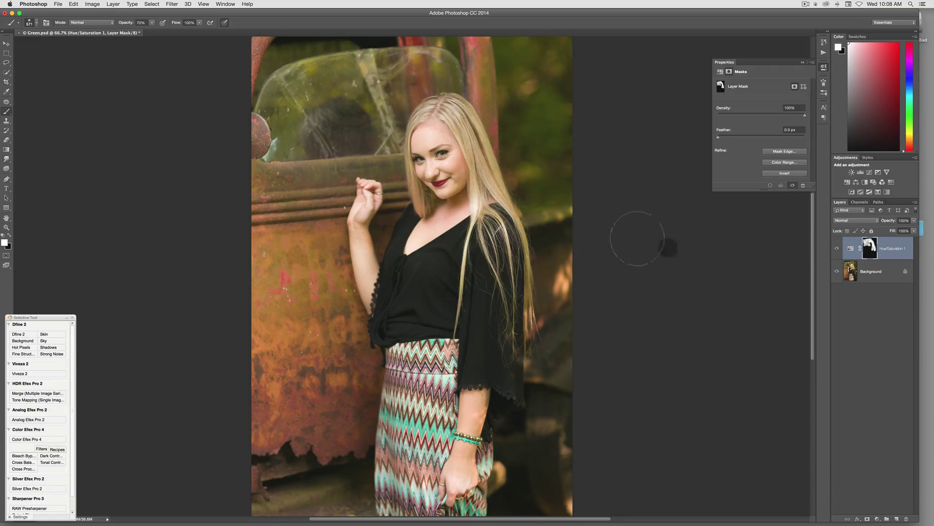
Paint black on the mask over the background beside the hair with a brush of about 381 px, and check the result
mouse_move(529, 157)
mouse_down()
mouse_move(509, 152)
mouse_move(511, 133)
mouse_up()
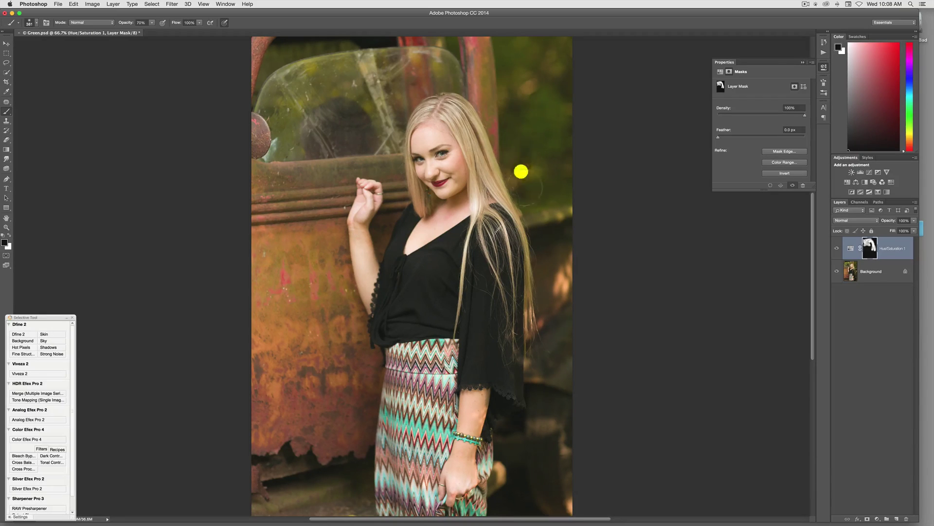
click(837, 247)
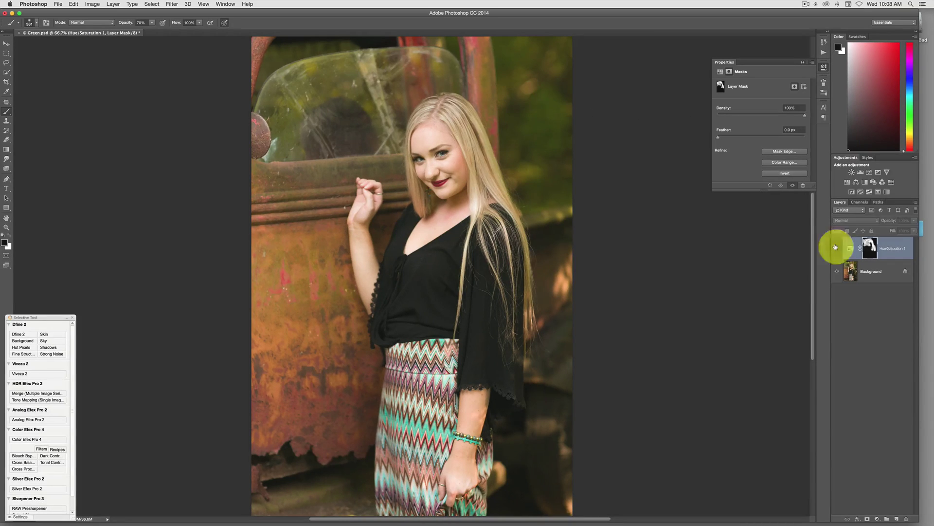
click(837, 249)
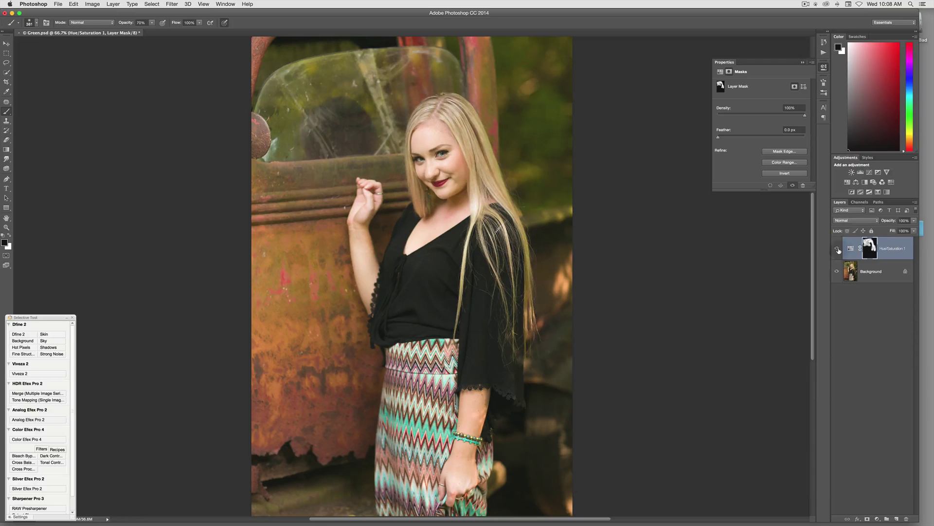
Feather the Hue/Saturation layer mask to 7.2 px
click(865, 249)
click(722, 143)
drag(719, 140, 746, 138)
Toggle the masked Hue/Saturation layer off and on to examine the hair correction before and after
click(837, 247)
click(836, 248)
click(837, 248)
click(837, 247)
click(837, 249)
click(838, 249)
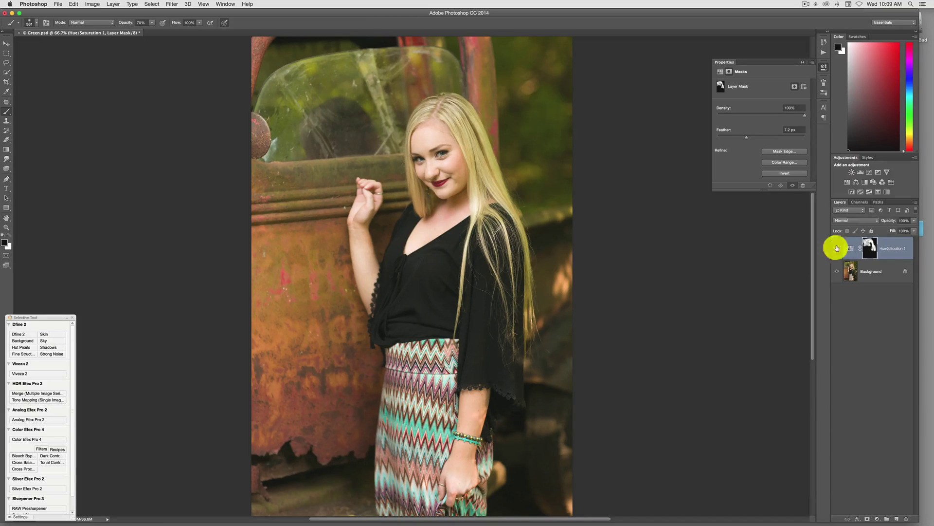
click(837, 248)
click(837, 249)
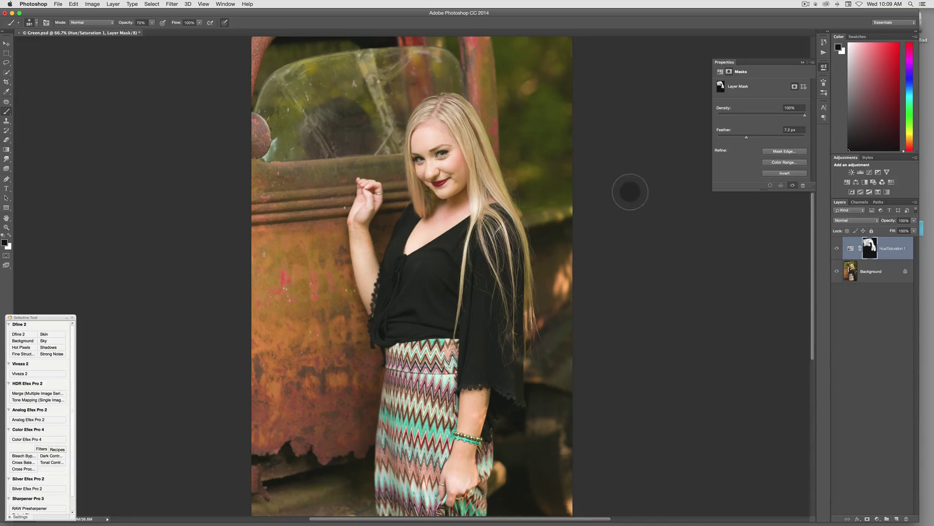